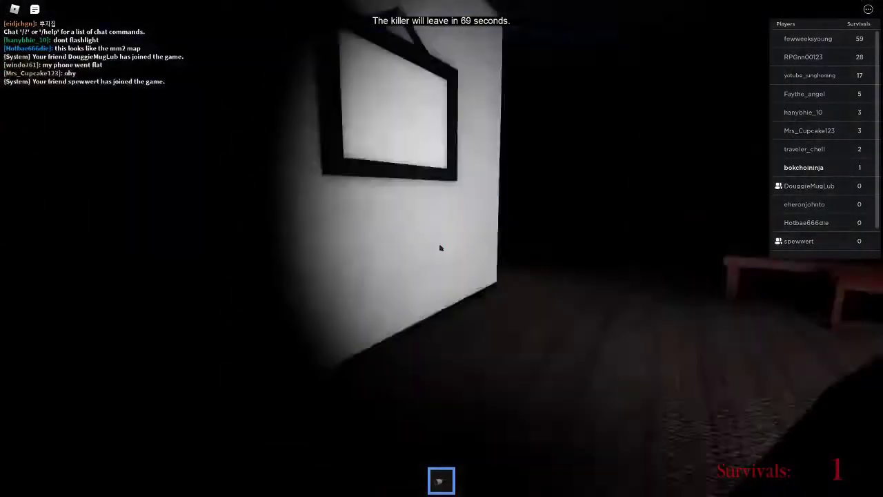
- Walk through the corridors and dark rooms to the window wall, staying clear of the killer
key(w)
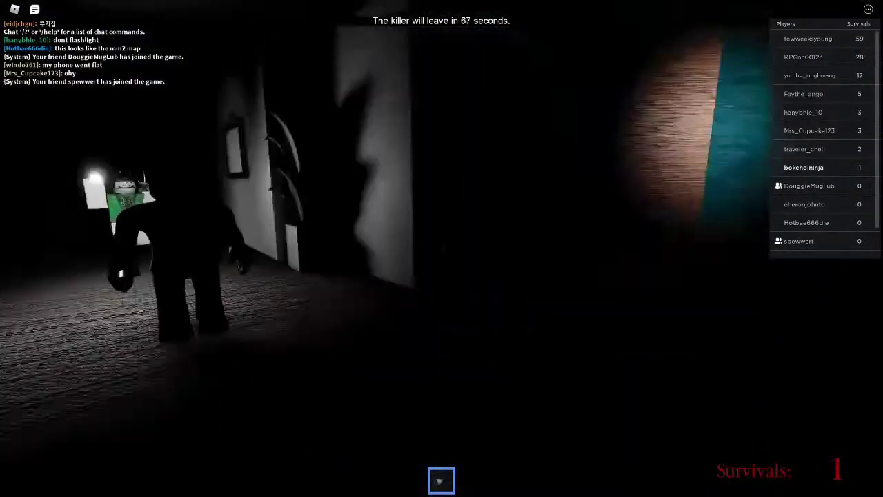
key(w)
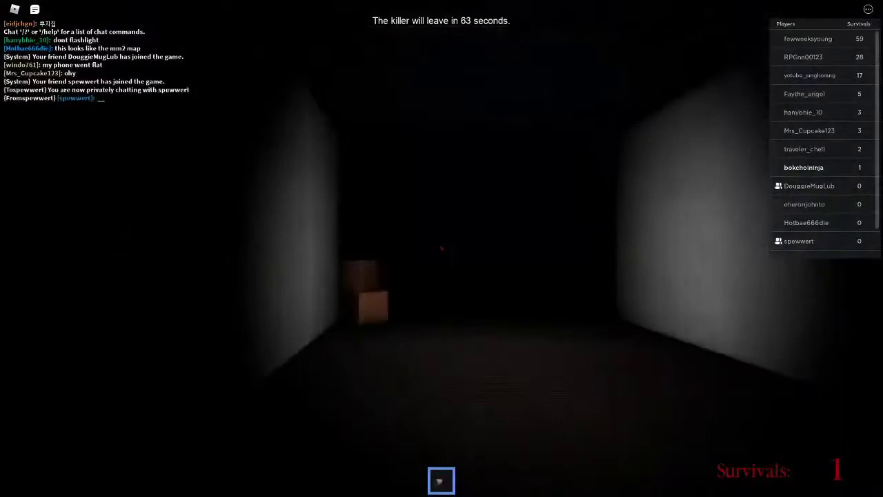
key(w)
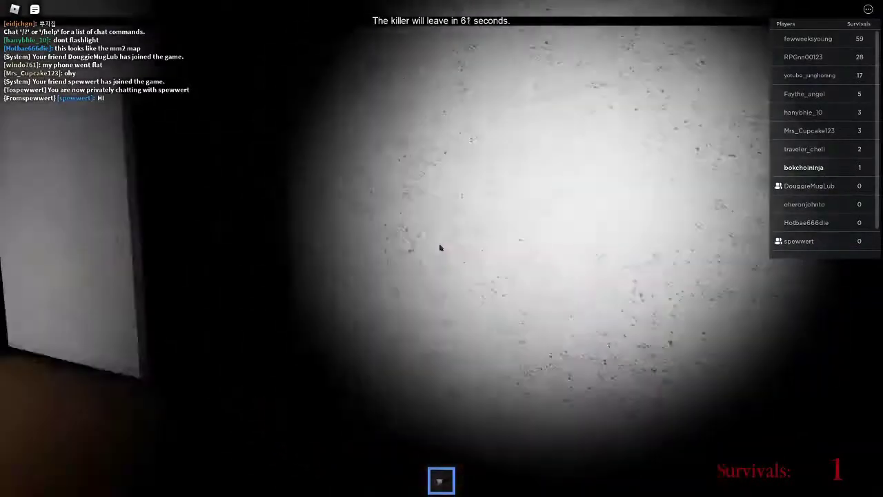
key(w)
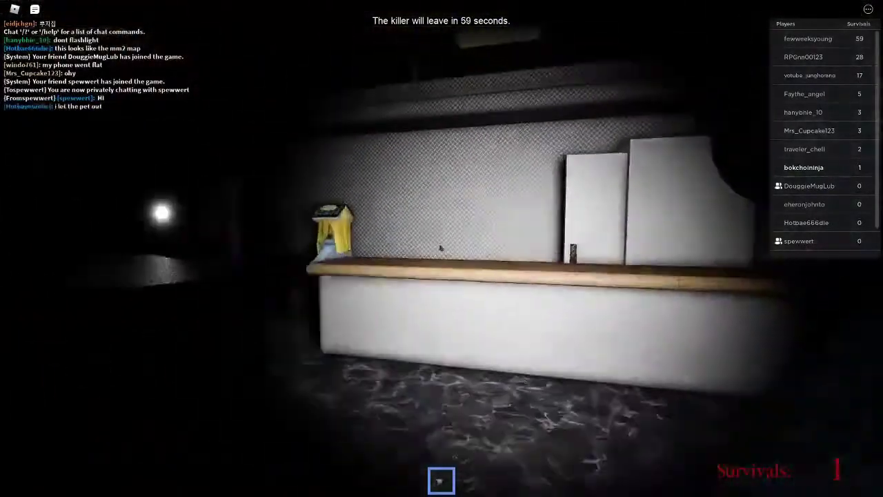
key(w)
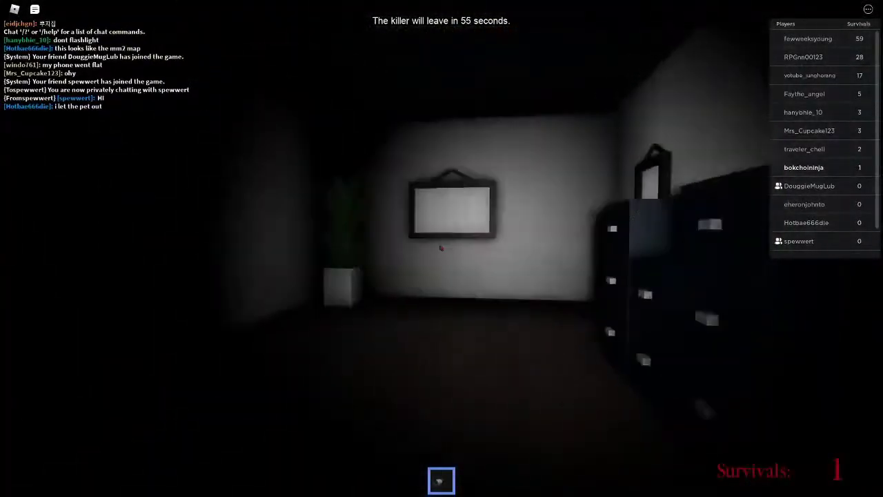
key(w)
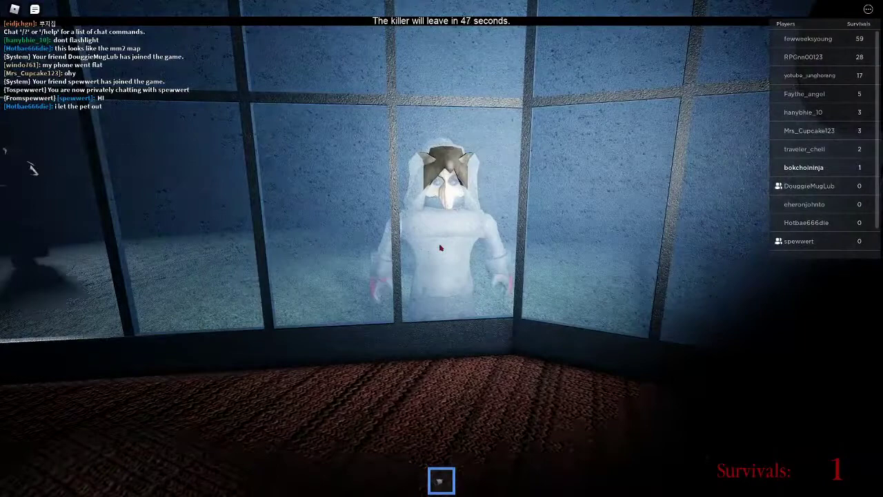
scroll(440, 247, down, 3)
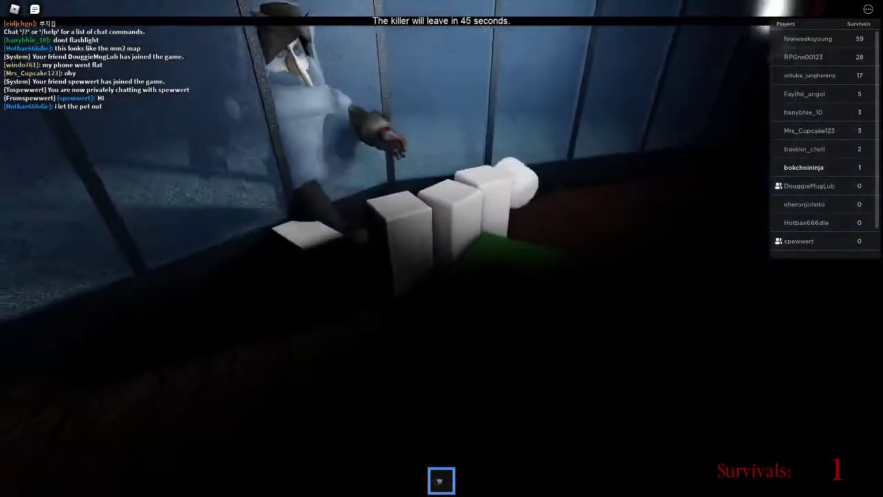
scroll(442, 248, up, 3)
scroll(440, 247, down, 2)
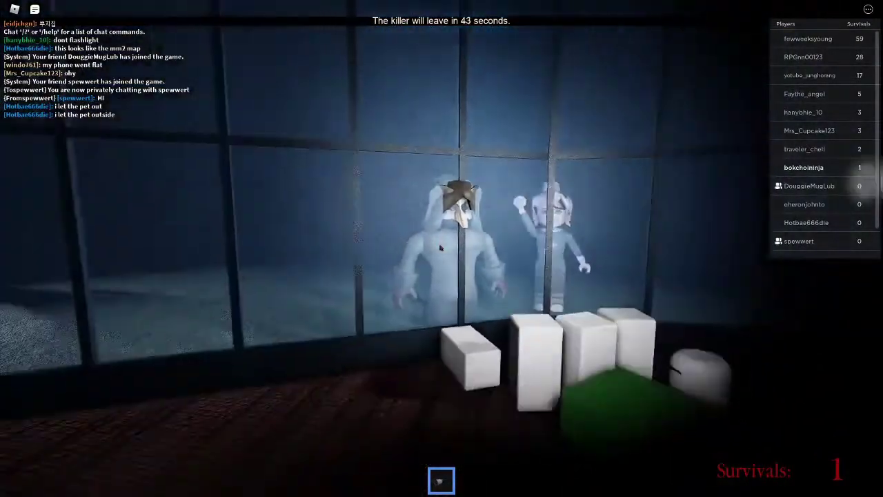
scroll(440, 247, up, 3)
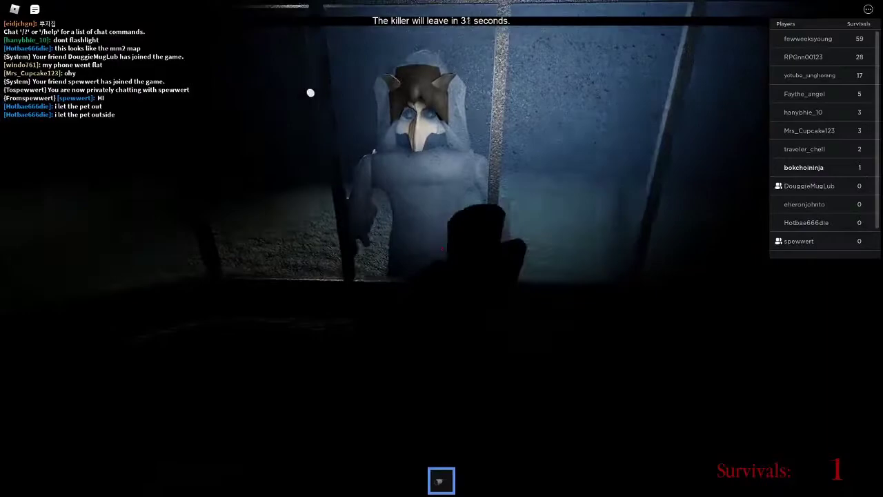
- Switch on the flashlight while hiding until 14 seconds remain
click(440, 247)
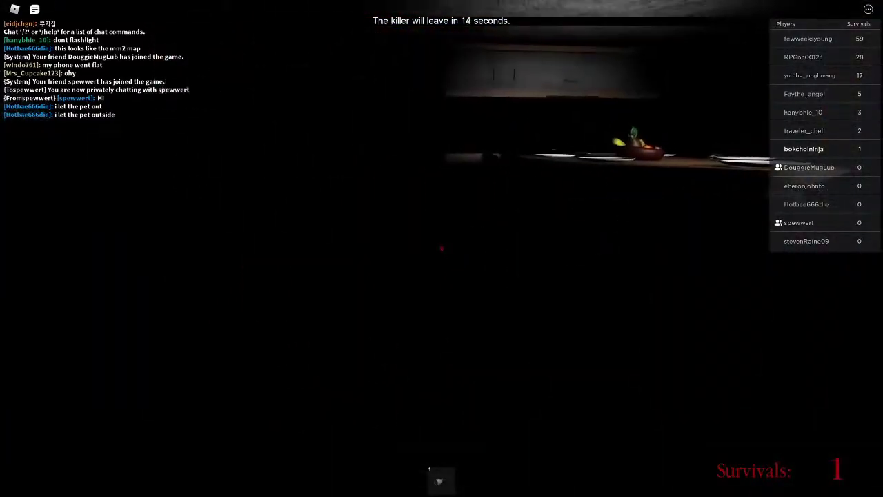
- Equip the flashlight and run through the hallways to a closed wooden door as the timer ends
key(1)
key(w)
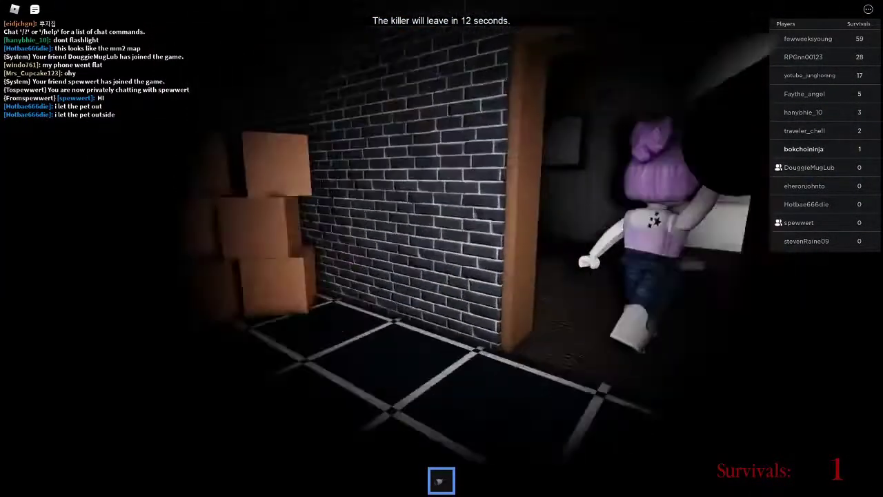
key(w)
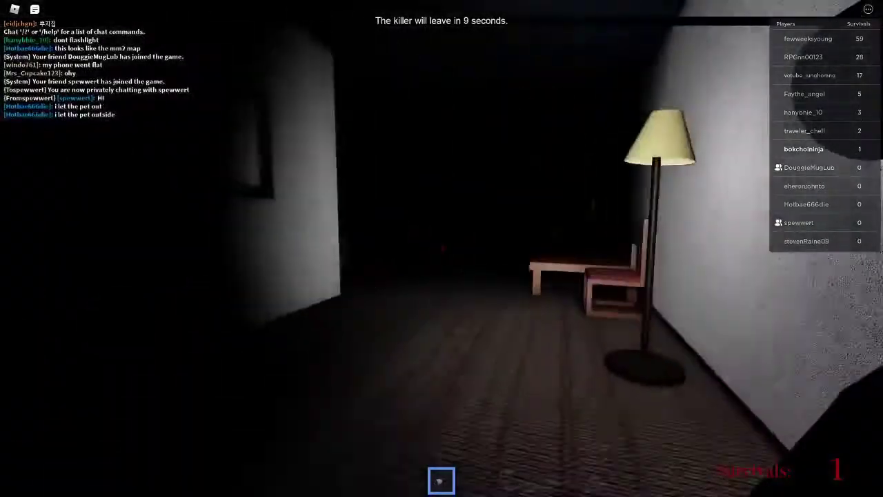
key(w)
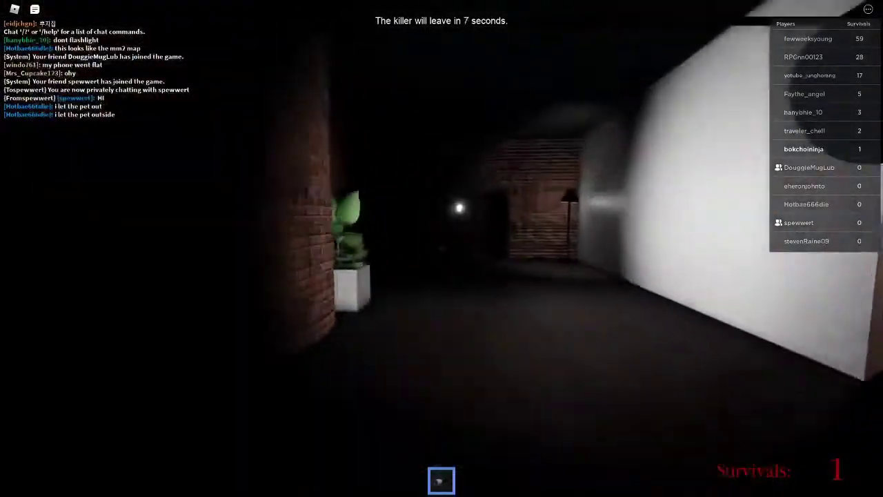
key(w)
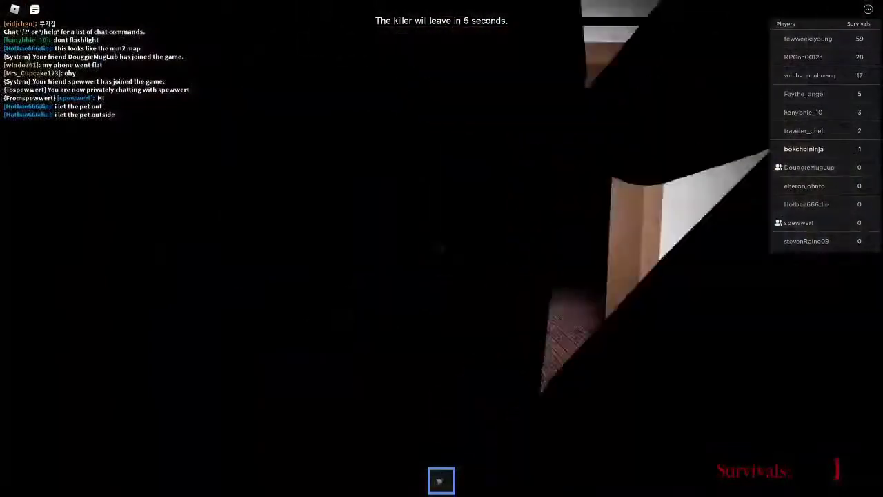
key(w)
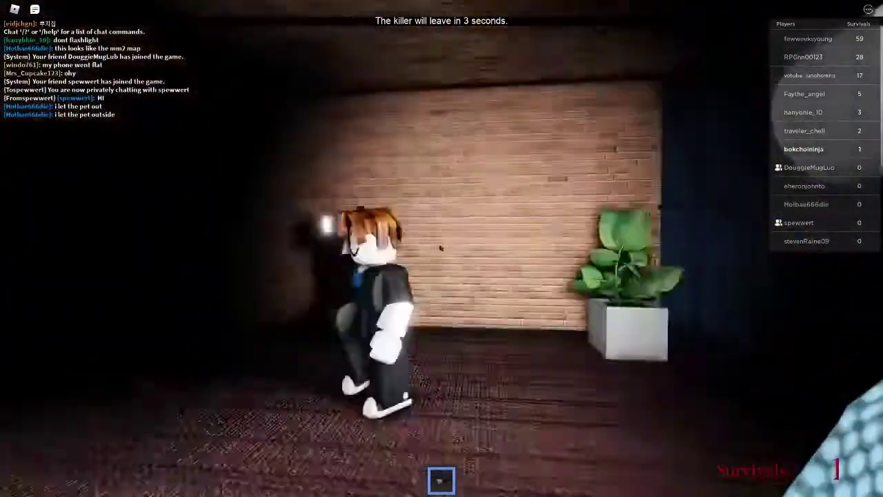
key(w)
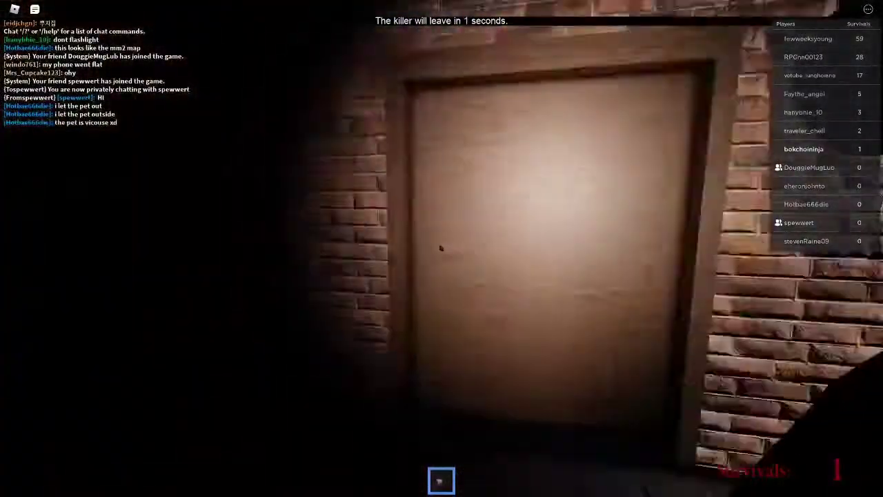